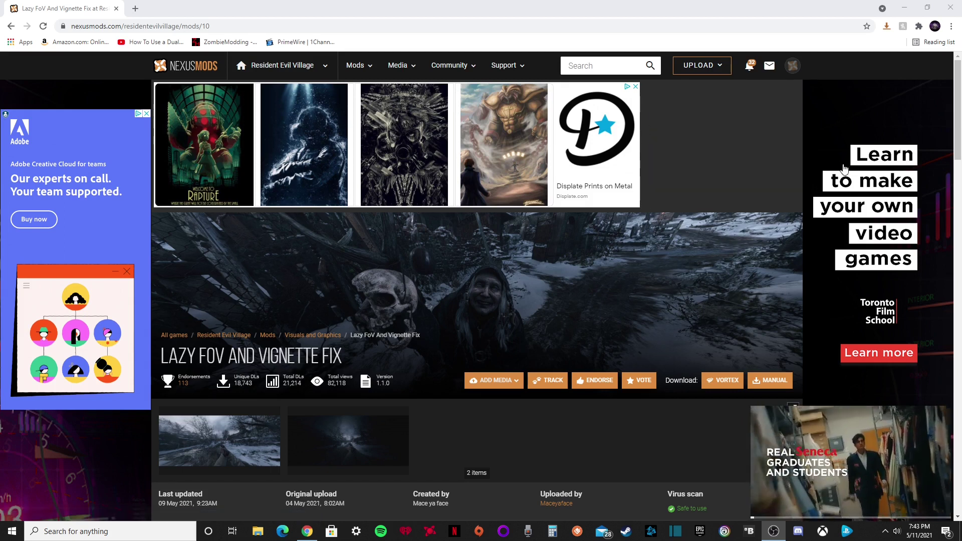
# Download the Lazy FoV And Vignette Fix 1.1.0 zip from the mod's files using the free slow download
pyautogui.scroll(-1, 311, 346)
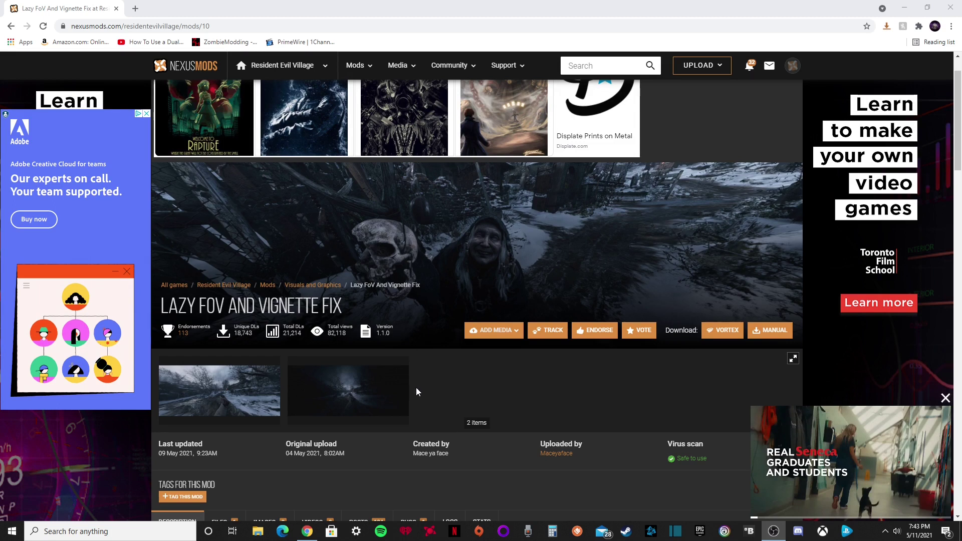
pyautogui.scroll(-7, 417, 384)
pyautogui.click(228, 172)
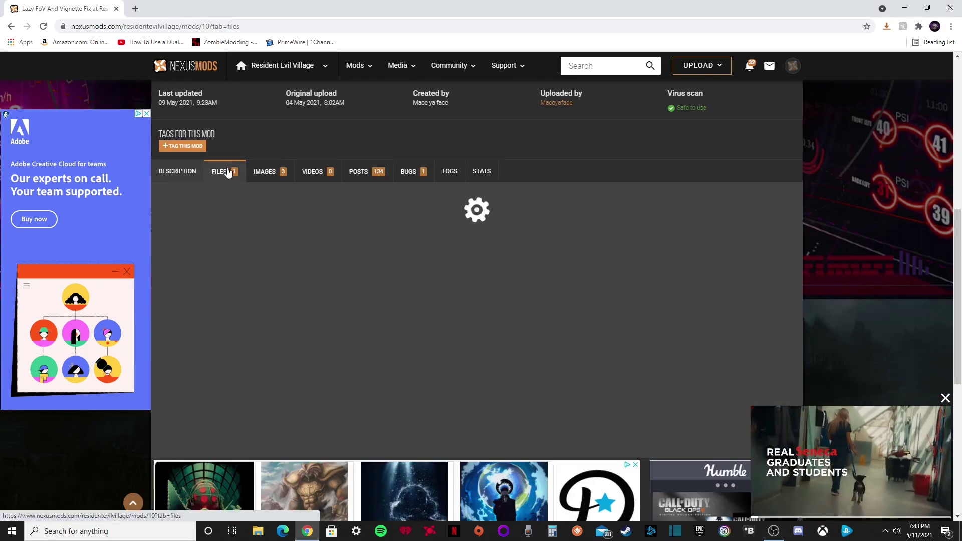
pyautogui.click(387, 321)
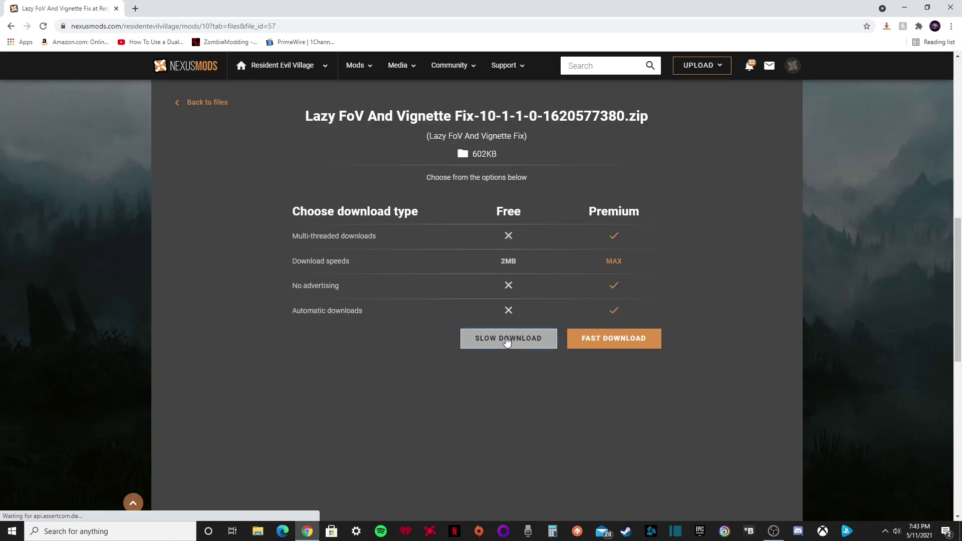
pyautogui.click(507, 342)
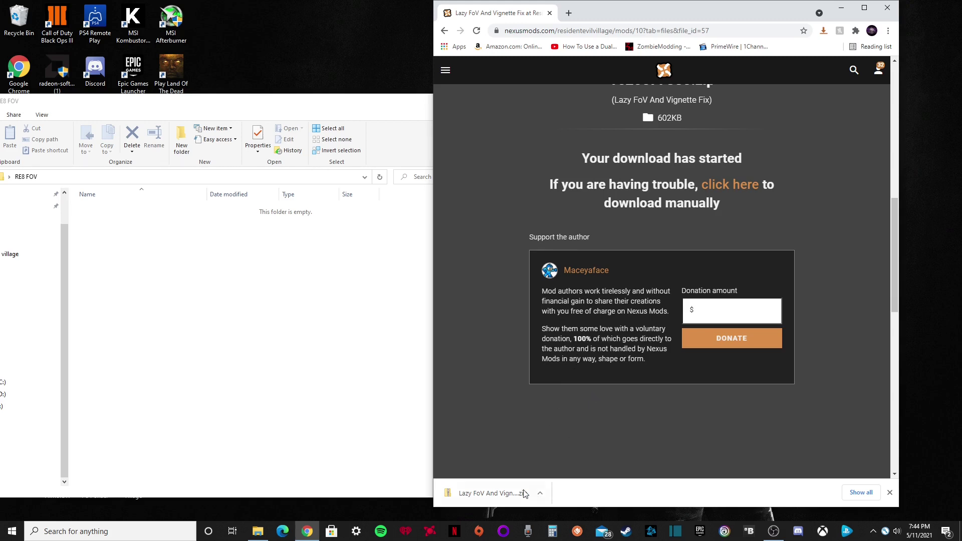
# Put the downloaded zip into the RE8 FOV folder and extract its contents there with 7-Zip
pyautogui.moveTo(504, 496); pyautogui.dragTo(311, 351)
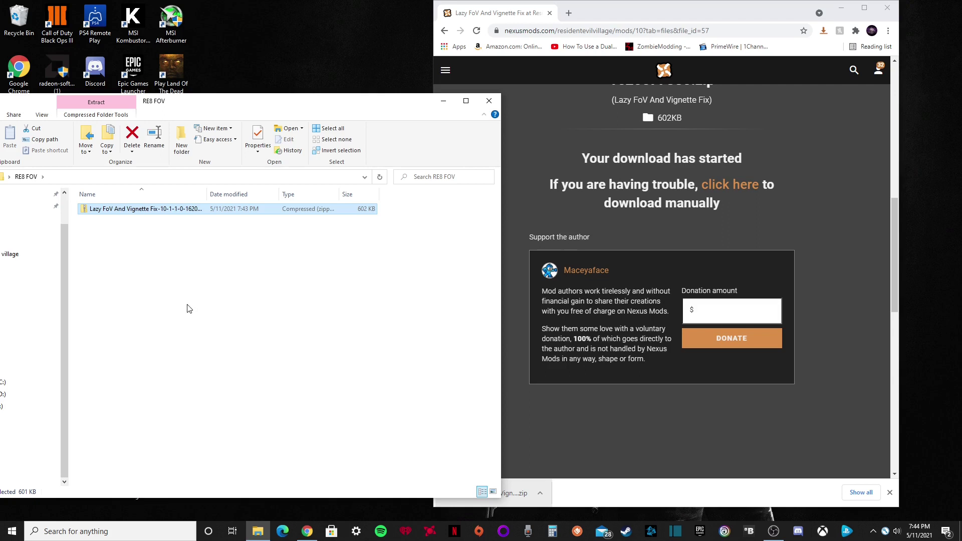
pyautogui.moveTo(178, 301); pyautogui.dragTo(114, 213)
pyautogui.rightClick(112, 209)
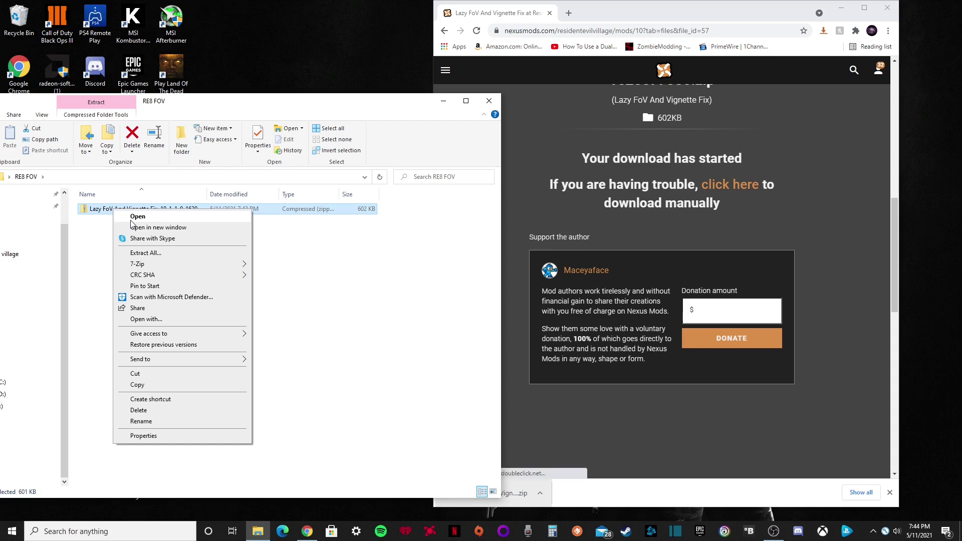
pyautogui.moveTo(230, 264)
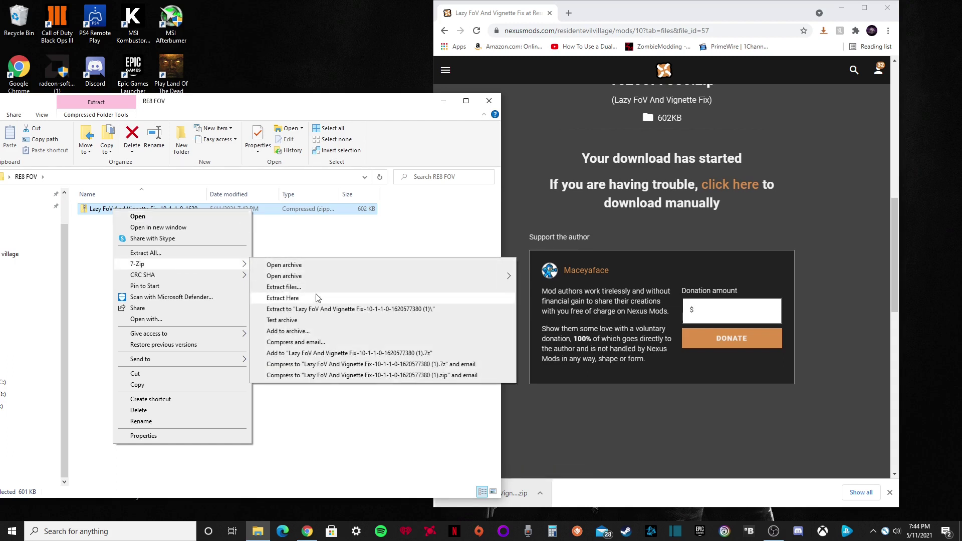
pyautogui.click(284, 298)
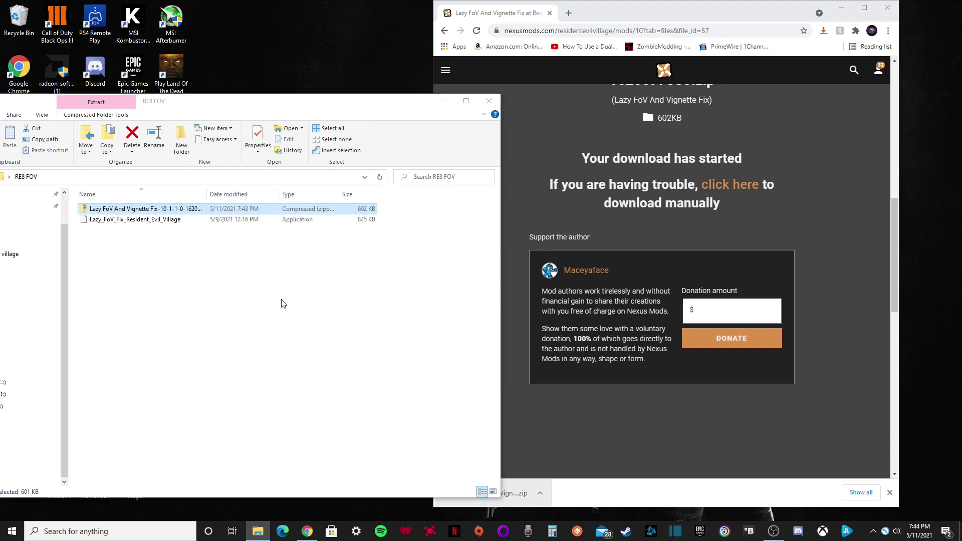
# Launch Lazy_FoV_Fix_Resident_Evil_Village and select the re8 executable in the Resident Evil Village BIOHAZARD VILLAGE folder under steamapps\common
pyautogui.doubleClick(123, 220)
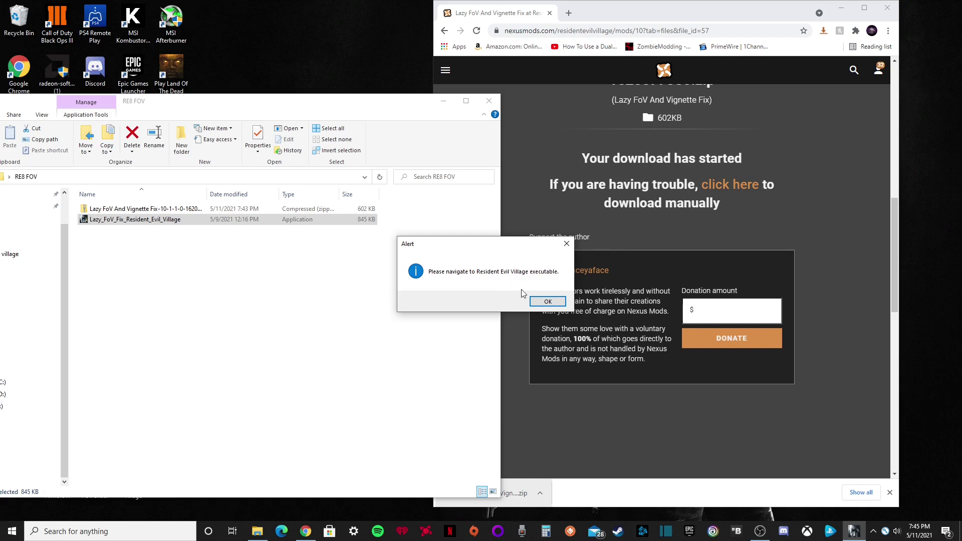
pyautogui.click(547, 302)
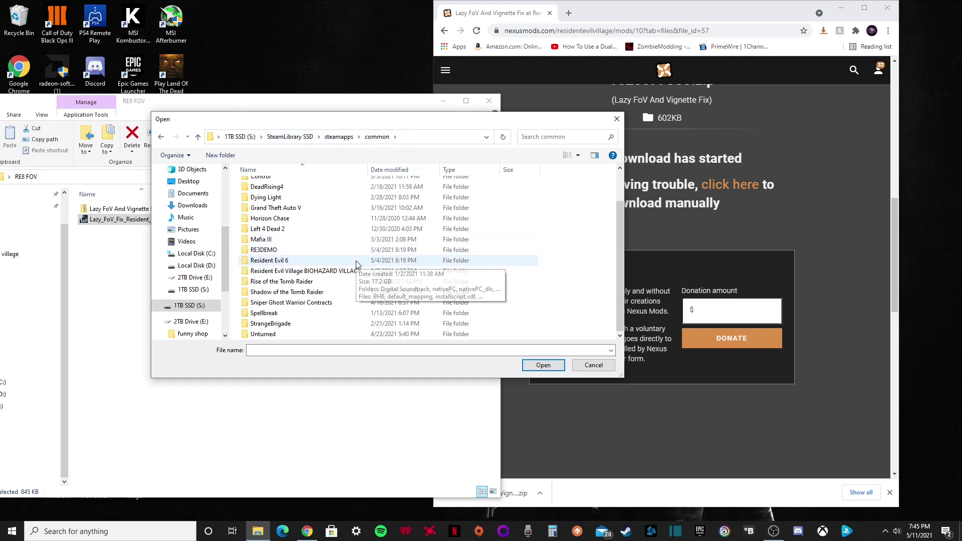
pyautogui.doubleClick(282, 272)
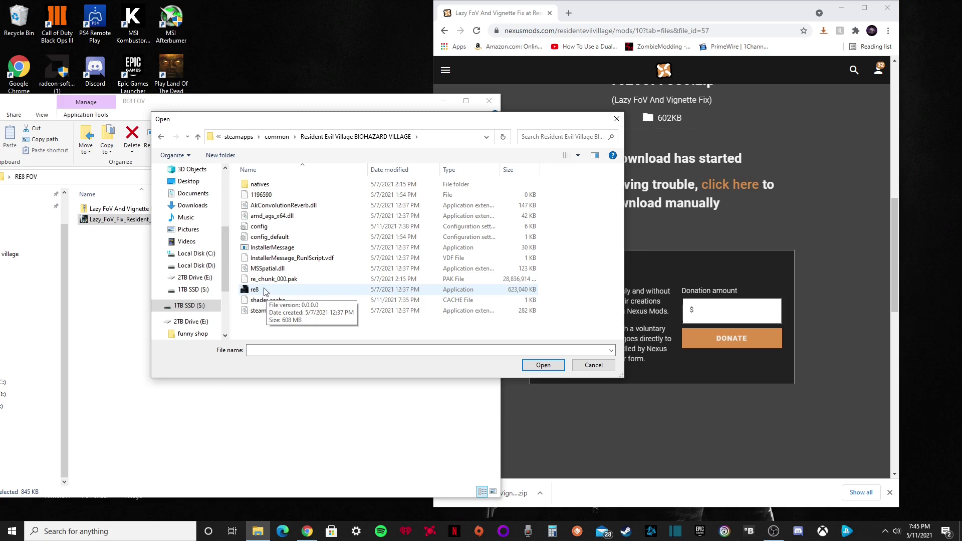
pyautogui.doubleClick(264, 290)
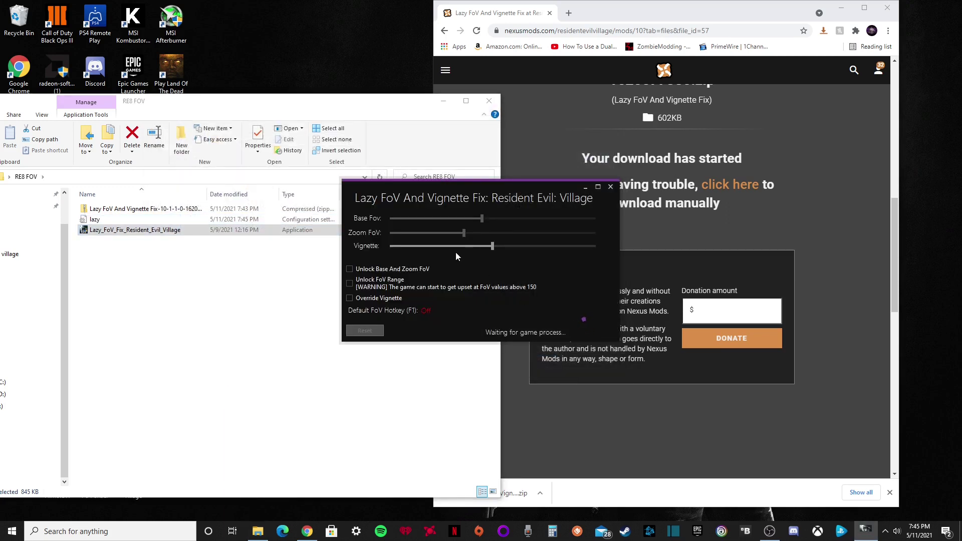
pyautogui.click(491, 246)
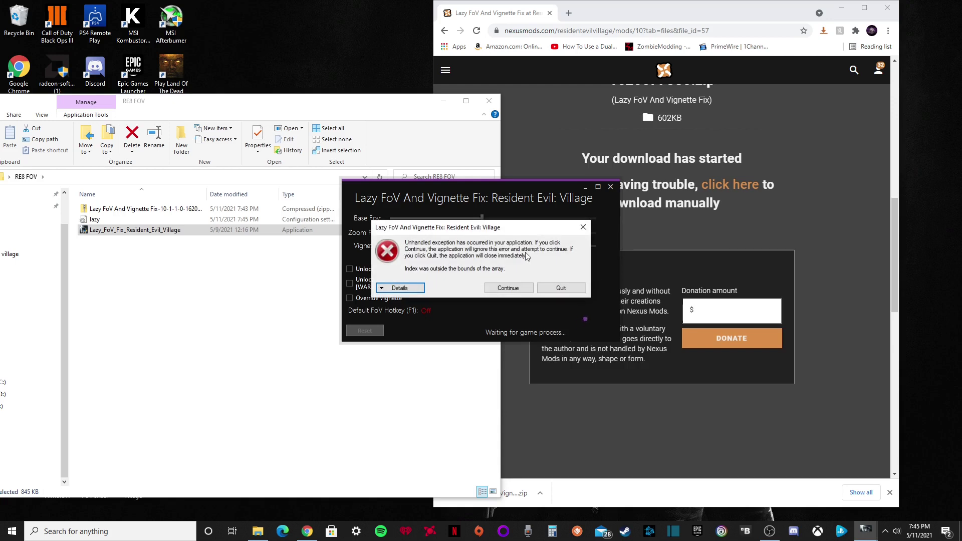
pyautogui.click(583, 229)
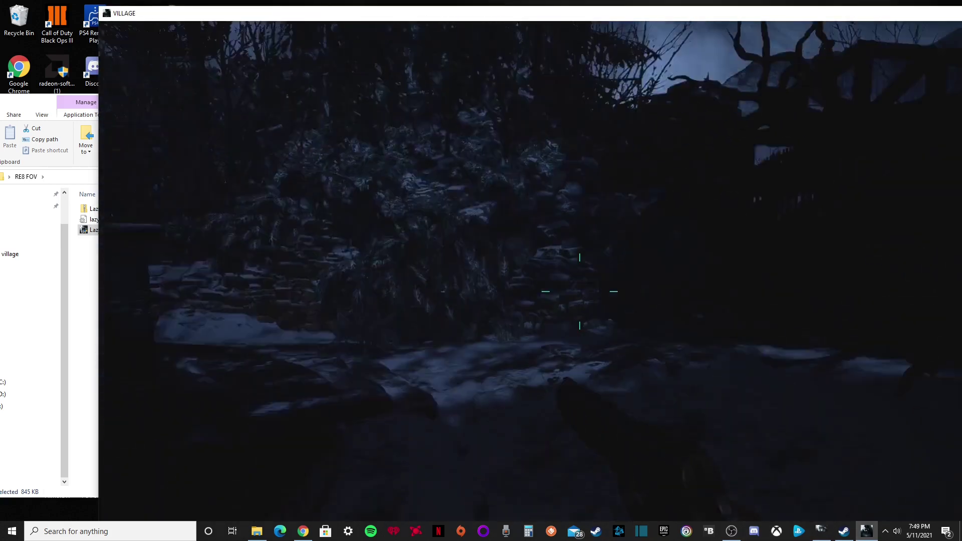
# Walk around, fire and reload in the running Village game to examine its current field of view and vignette
pyautogui.press('w')
pyautogui.click(580, 291)
pyautogui.click(580, 291)
pyautogui.press('w')
pyautogui.click(580, 291)
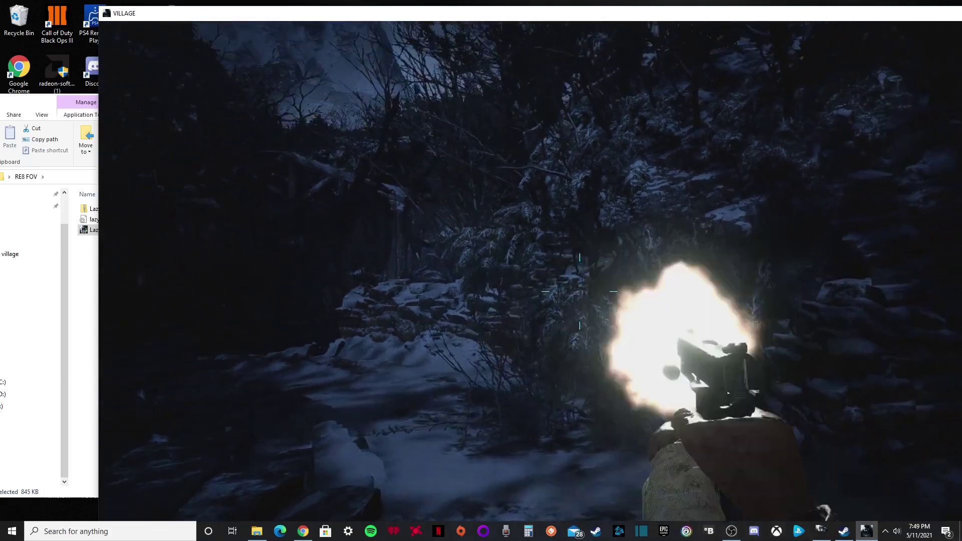
pyautogui.press('r')
pyautogui.press('w')
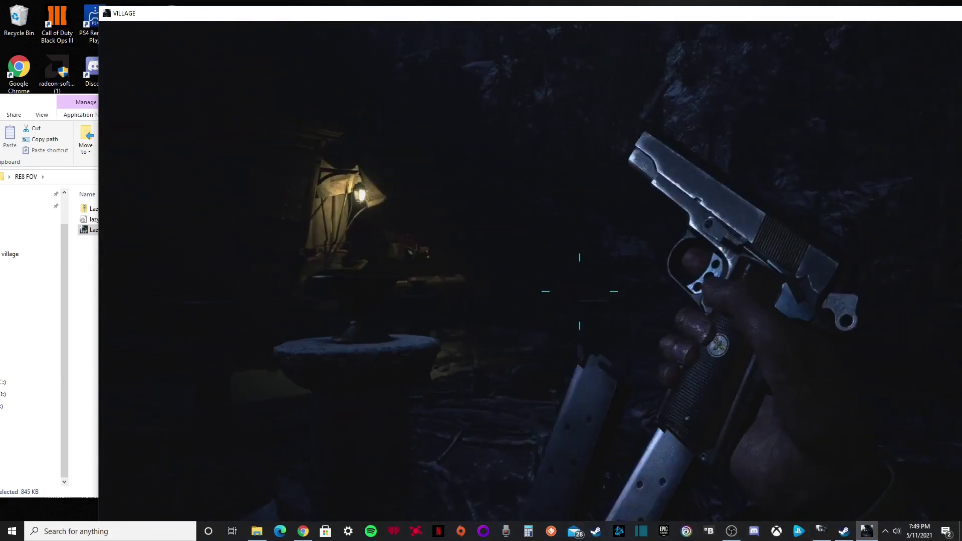
pyautogui.press('w')
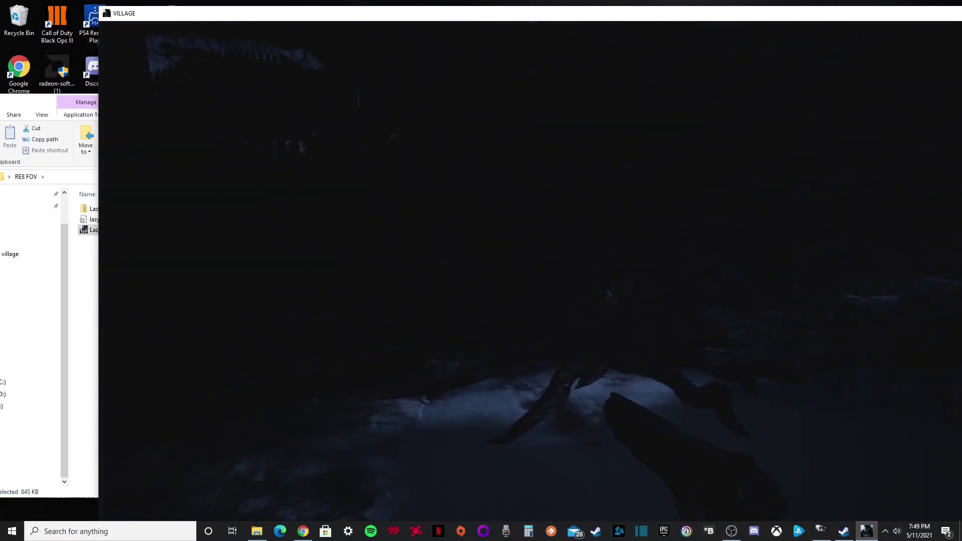
# Pause the game, uncover the Lazy FoV tool and raise the Base FoV to 115
pyautogui.press('Escape')
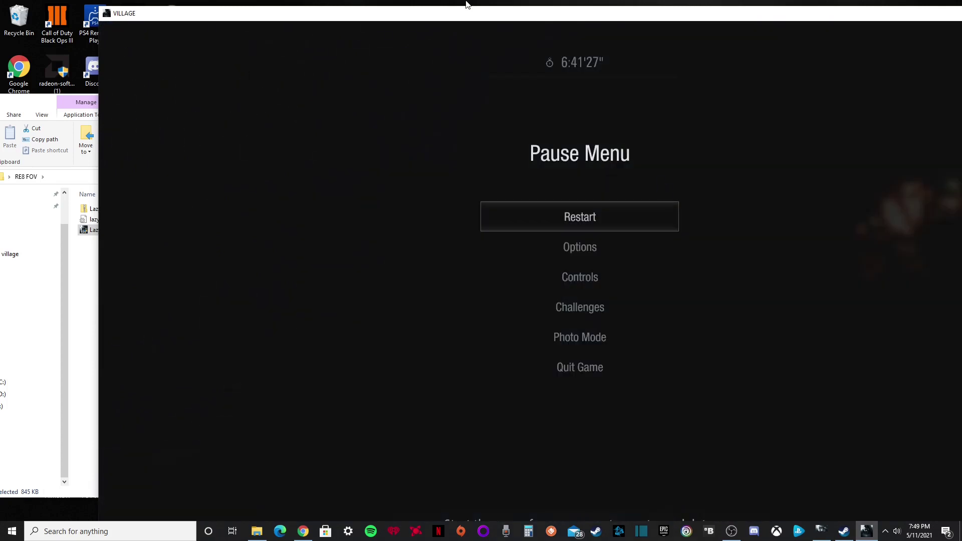
pyautogui.moveTo(465, 18); pyautogui.dragTo(724, 20)
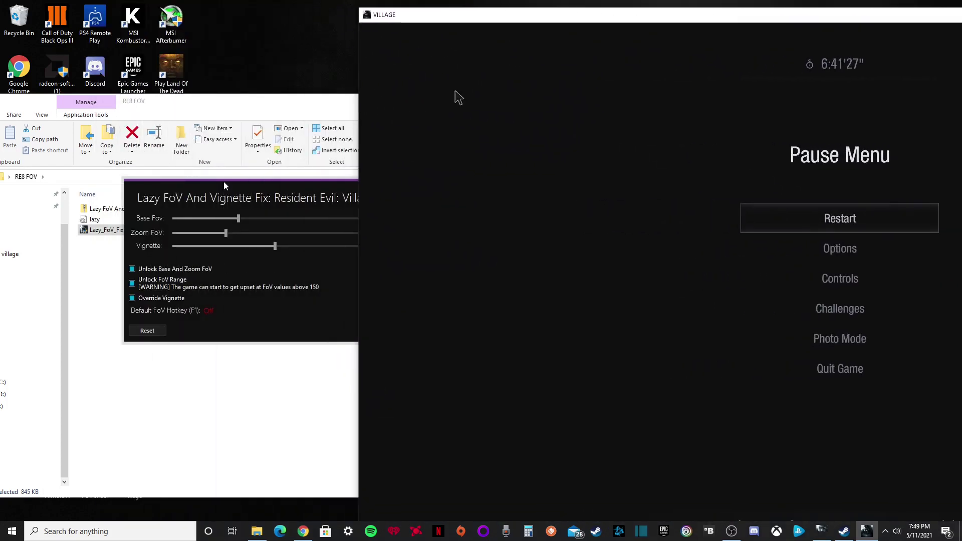
pyautogui.moveTo(275, 191); pyautogui.dragTo(301, 191)
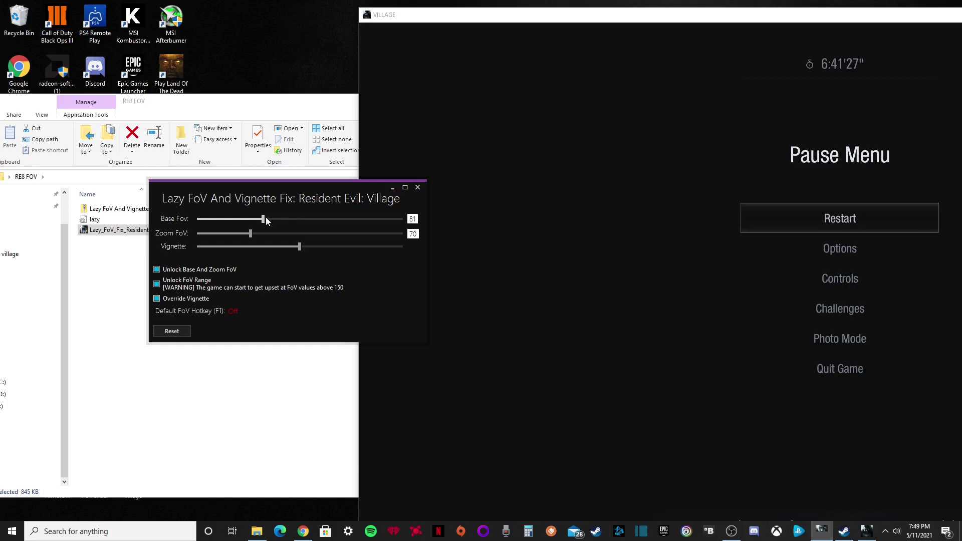
pyautogui.moveTo(266, 221); pyautogui.dragTo(297, 219)
# Bring the game window back into view, resume play and look around to check the new base field of view
pyautogui.moveTo(554, 20); pyautogui.dragTo(344, 19)
pyautogui.press('Escape')
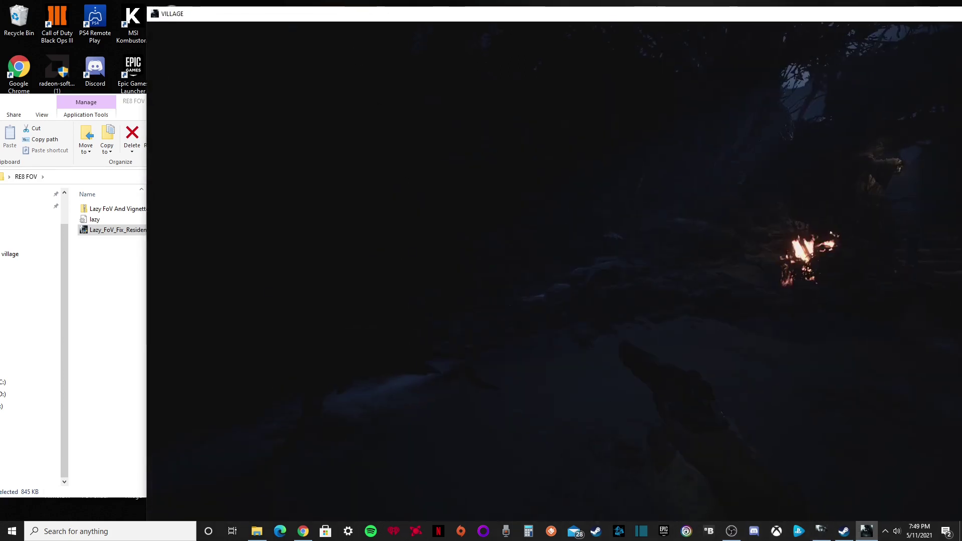
pyautogui.press('w')
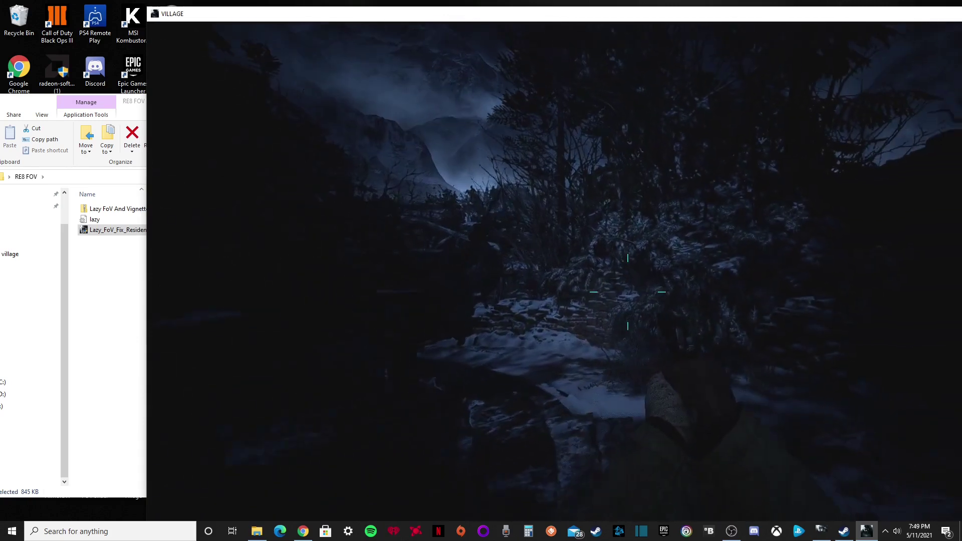
pyautogui.press('Escape')
pyautogui.press('Down')
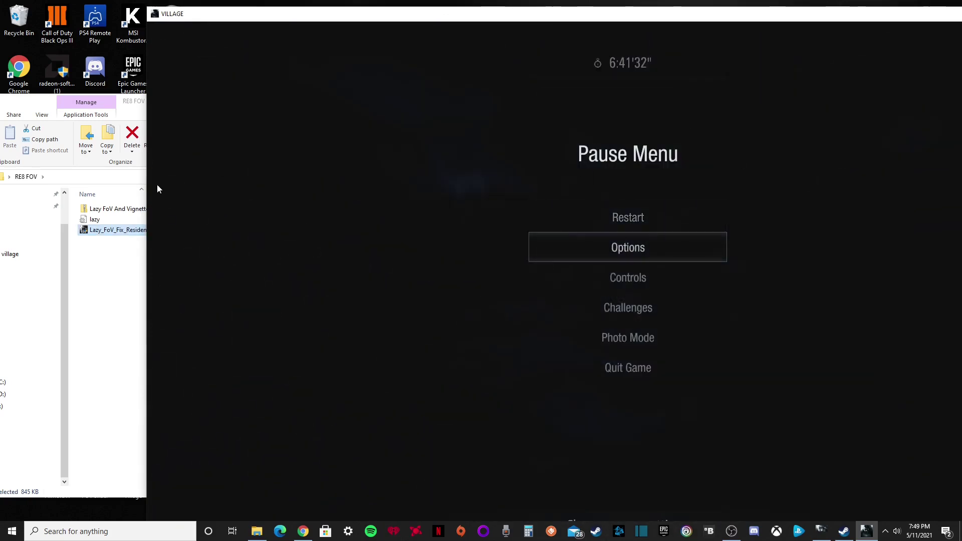
pyautogui.press('Escape')
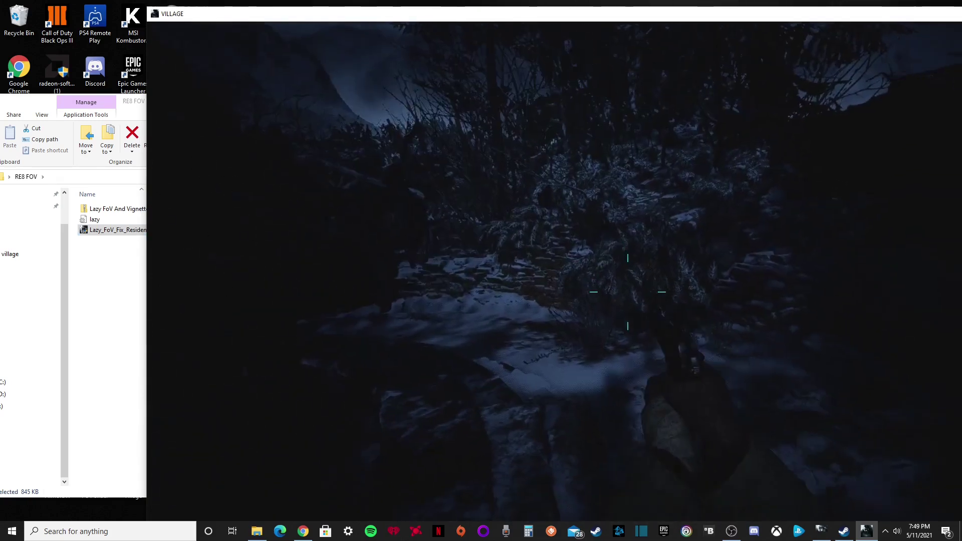
# Pause the game, move its window aside and lower the Vignette to its minimum in the Lazy FoV tool
pyautogui.press('Escape')
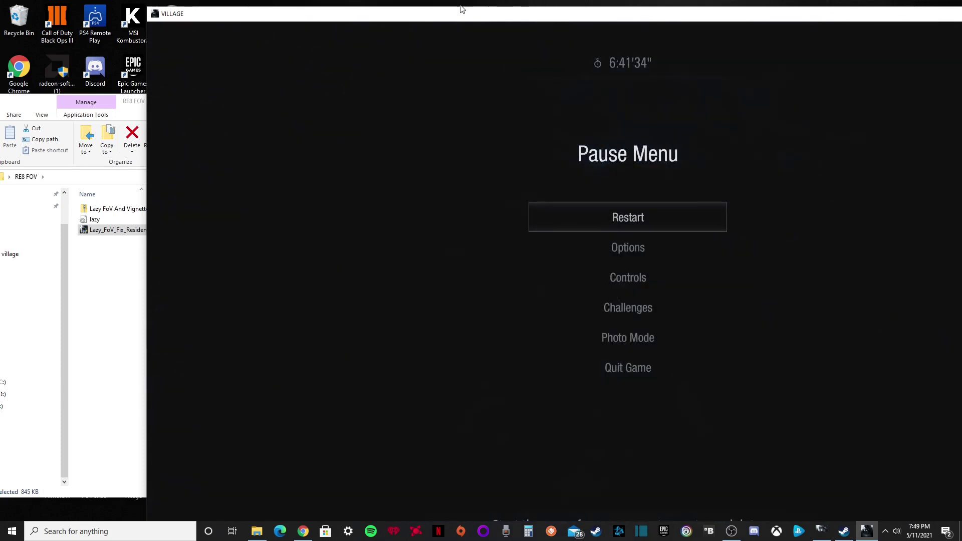
pyautogui.moveTo(437, 19); pyautogui.dragTo(527, 48)
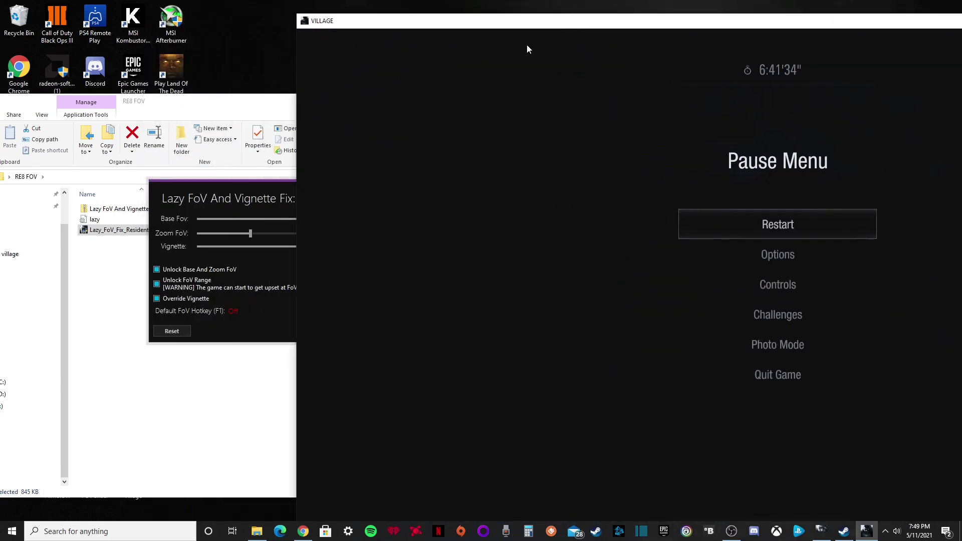
pyautogui.click(219, 191)
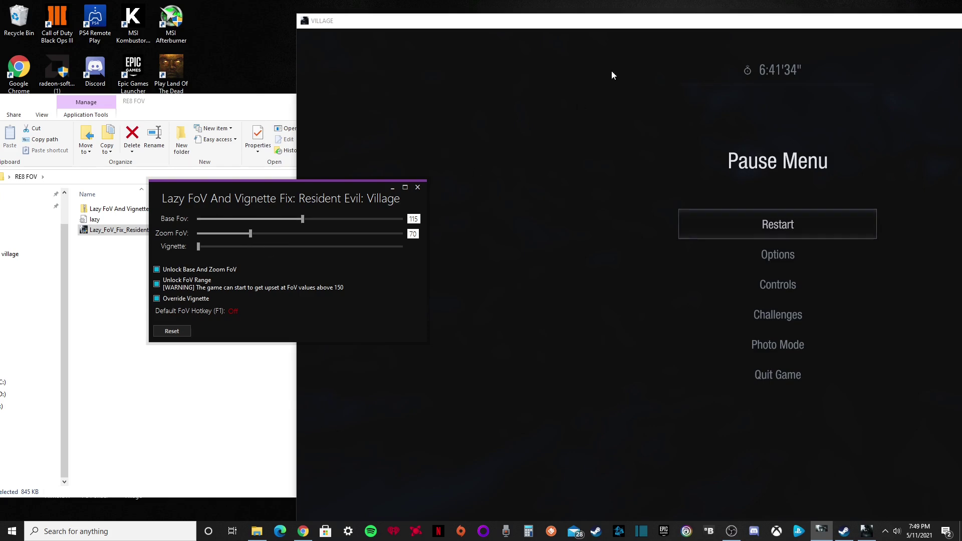
# Return to the game window, resume play and fire several shots while looking around to check the vignette change
pyautogui.click(593, 44)
pyautogui.moveTo(503, 27); pyautogui.dragTo(247, 1)
pyautogui.press('Escape')
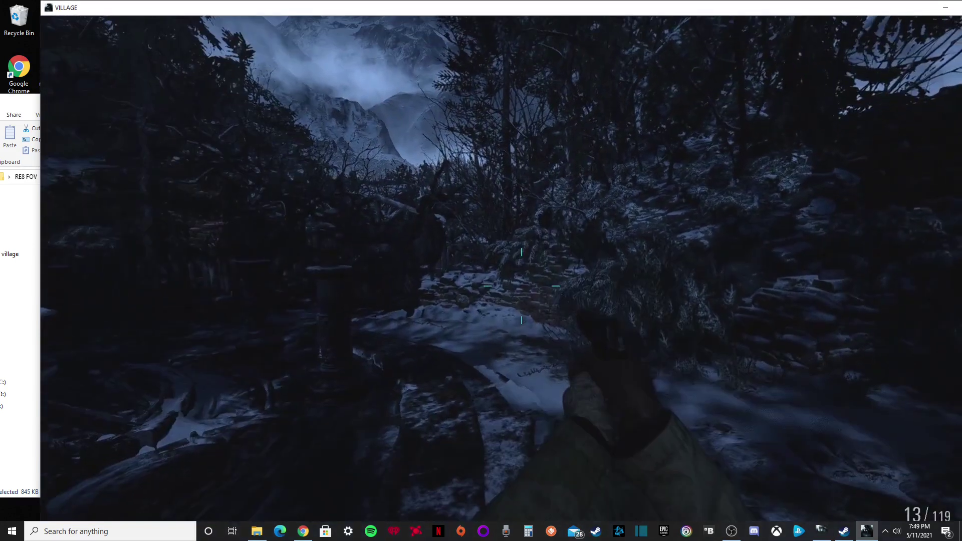
pyautogui.click(521, 286)
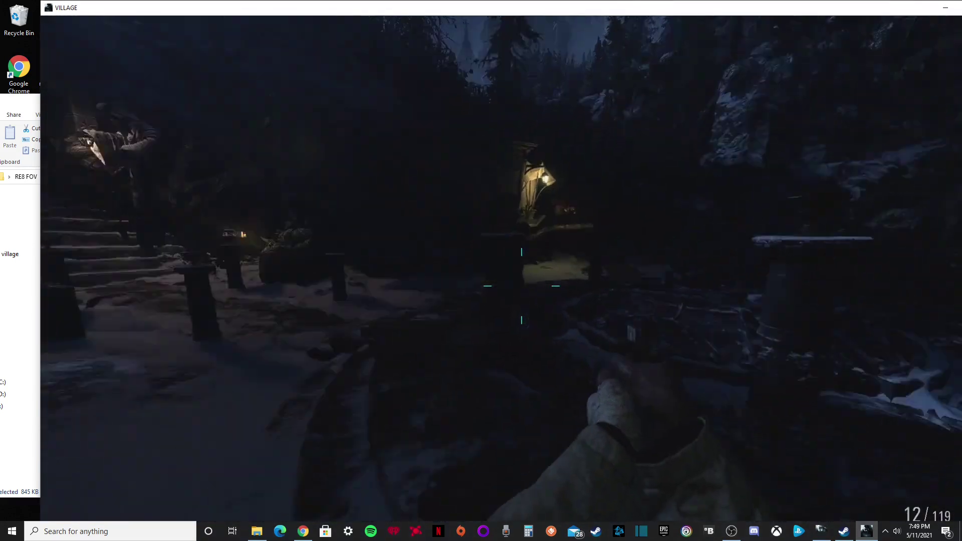
pyautogui.click(521, 285)
pyautogui.click(521, 286)
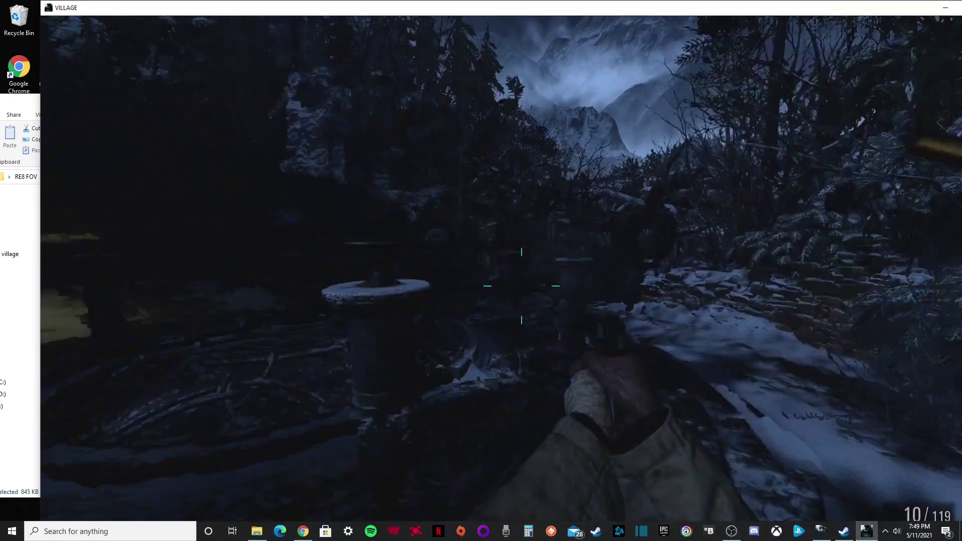
pyautogui.click(522, 286)
pyautogui.click(522, 285)
pyautogui.click(521, 286)
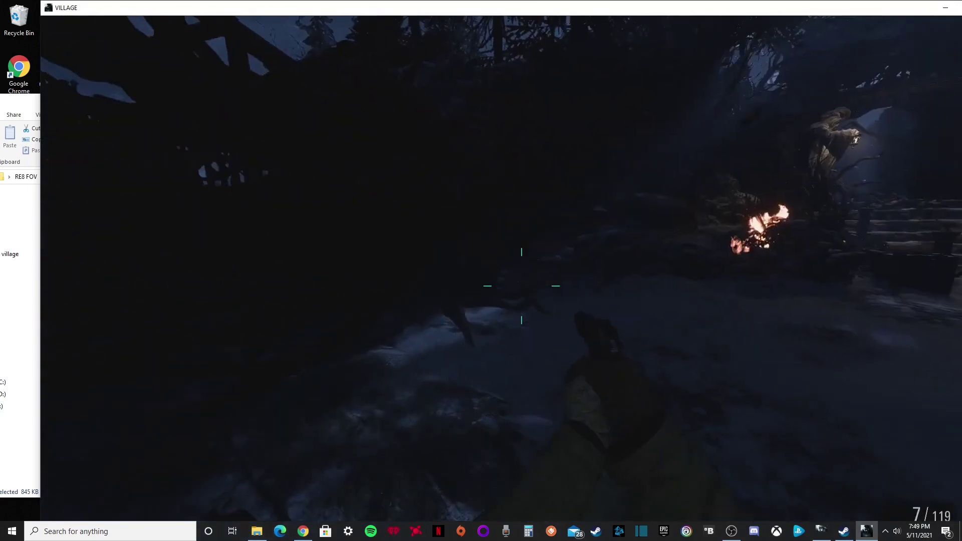
pyautogui.click(521, 285)
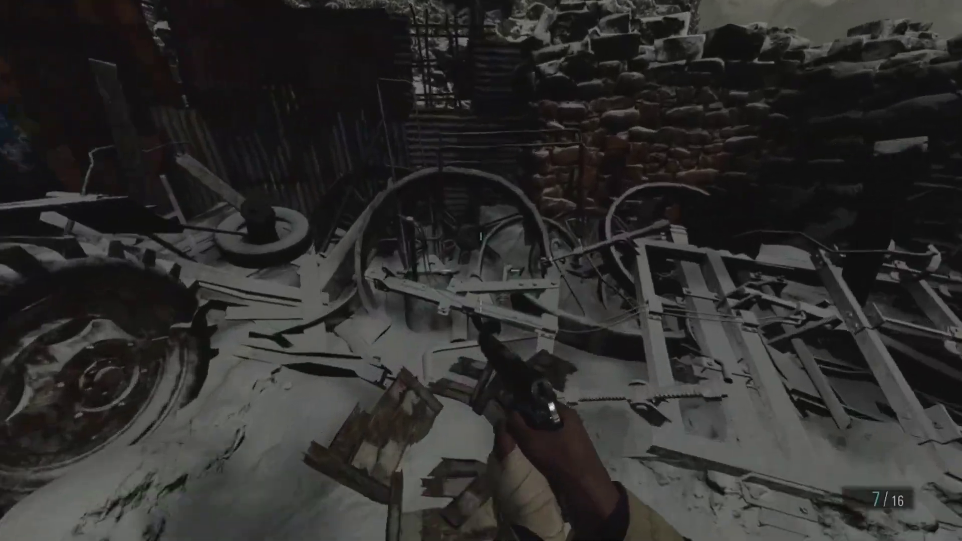
pyautogui.press('w')
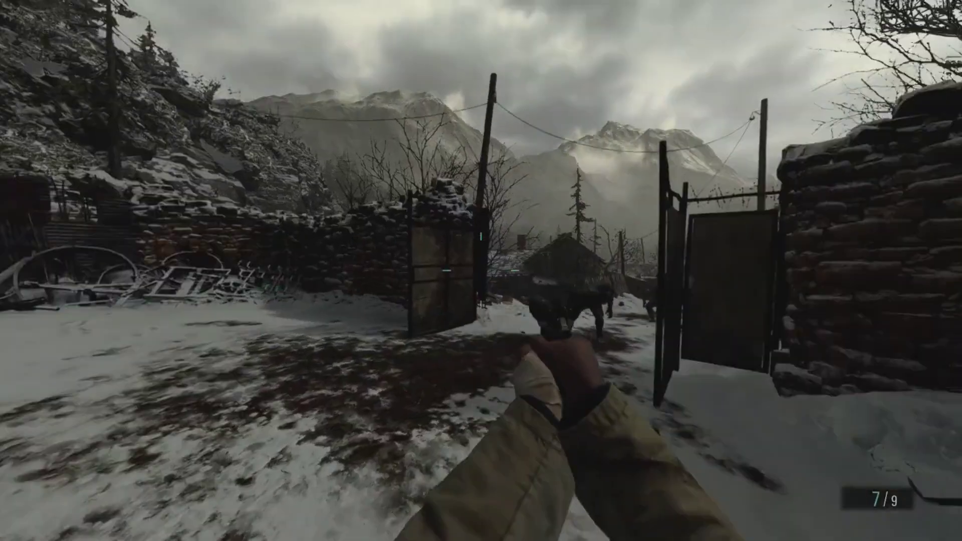
pyautogui.rightClick(481, 270)
pyautogui.click(481, 271)
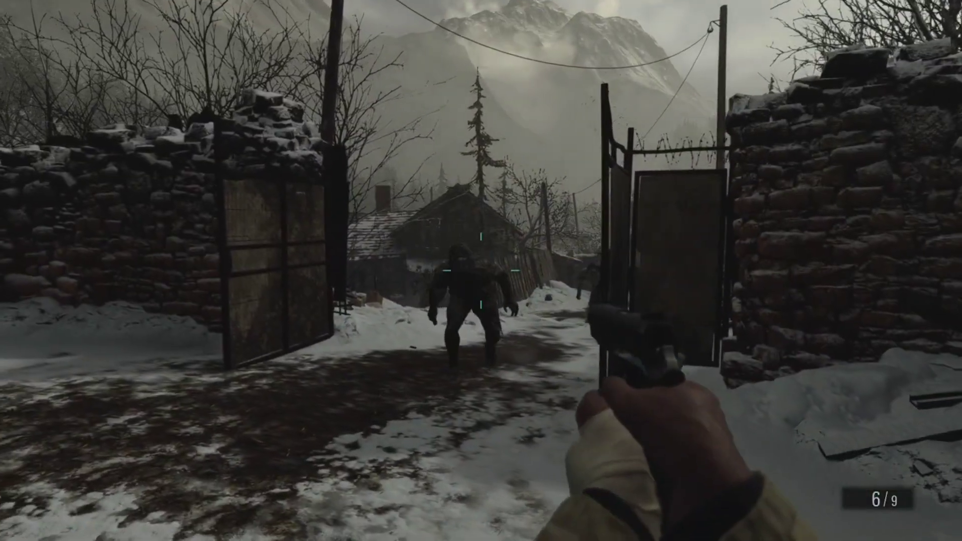